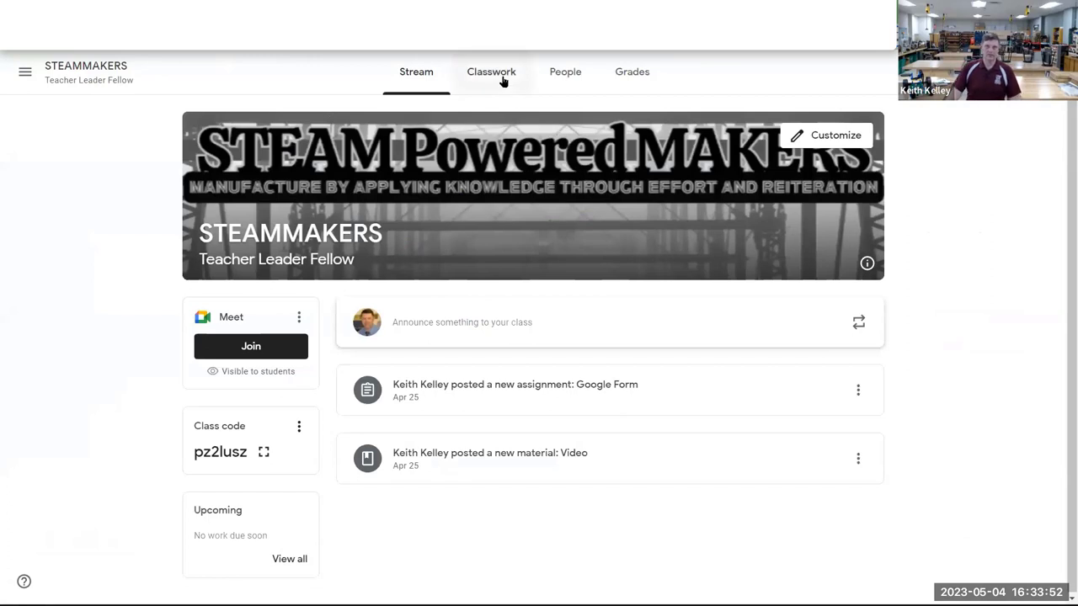
Review the STEAMMAKERS Classwork and People pages, including the actions available for the enrolled student, and return to the Stream.
click(503, 79)
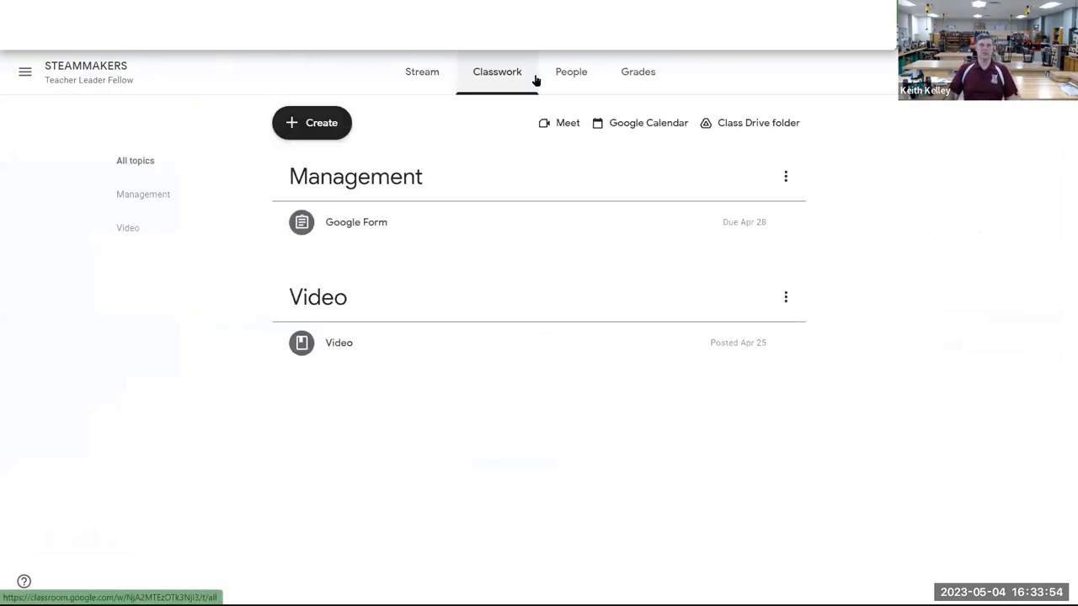
click(578, 80)
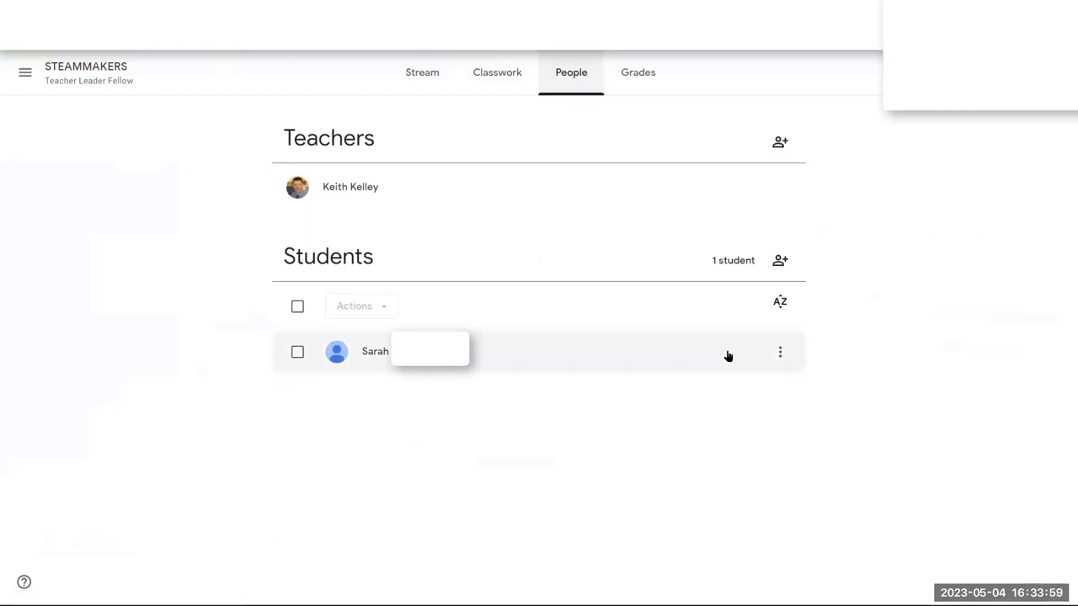
click(780, 352)
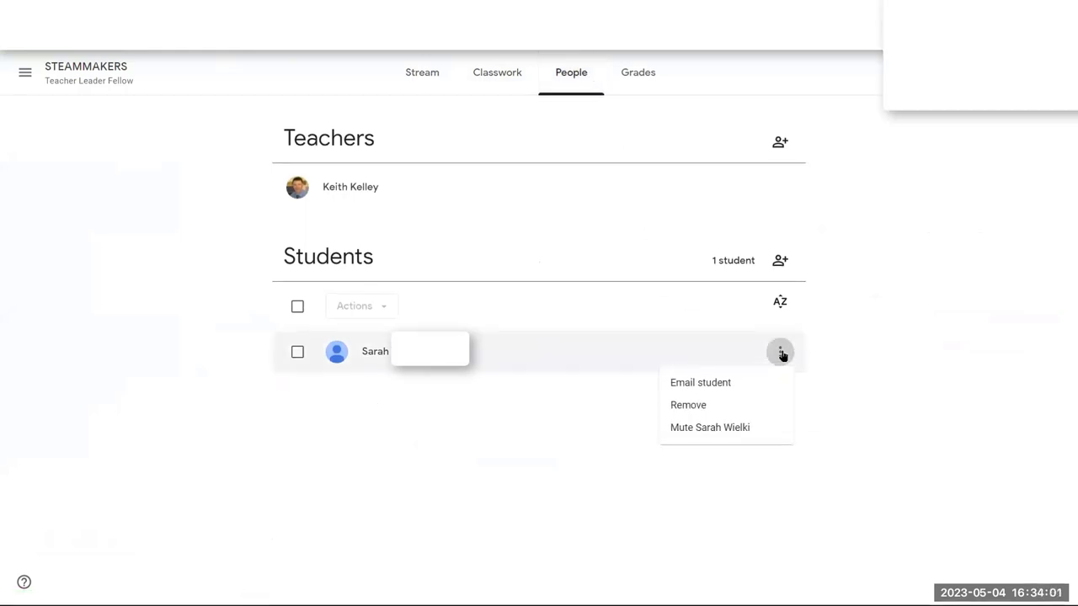
click(128, 326)
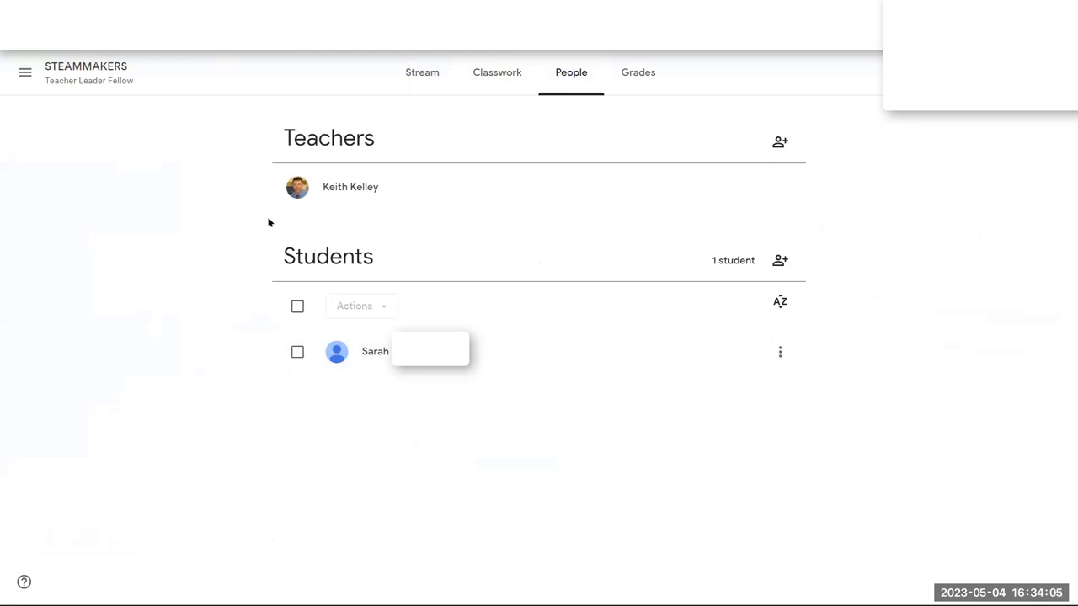
click(418, 76)
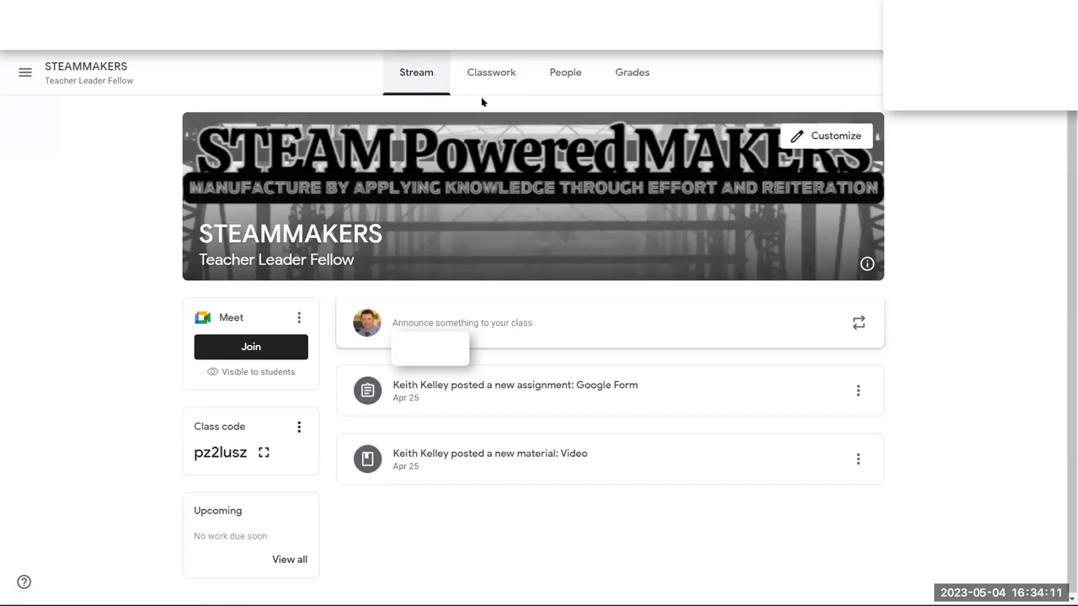
Open a blank assignment from Classwork to view its settings and draft options, and close it without saving.
click(496, 74)
click(332, 123)
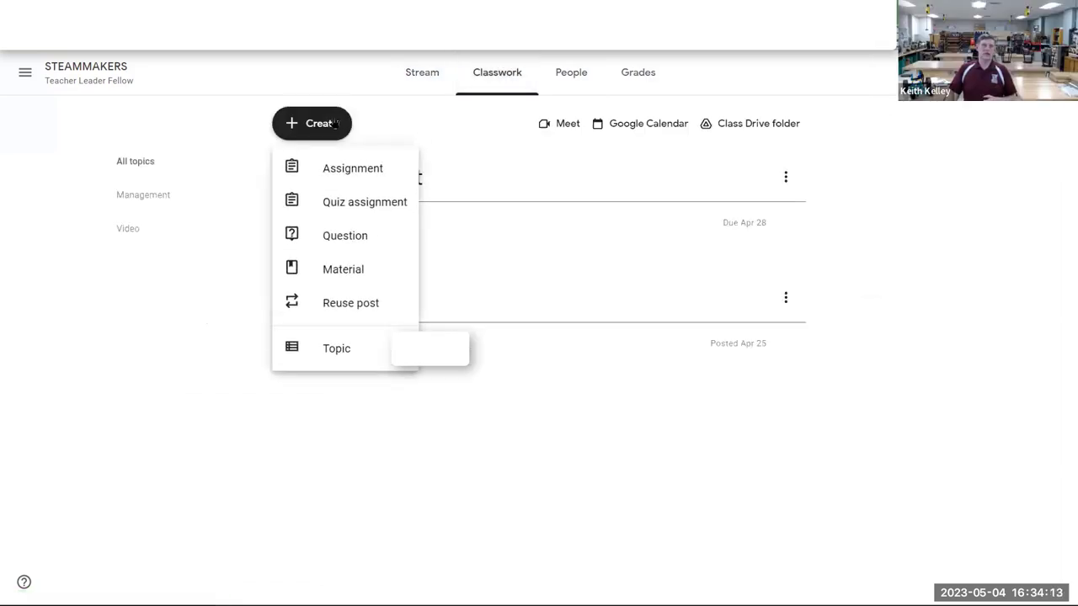
click(331, 164)
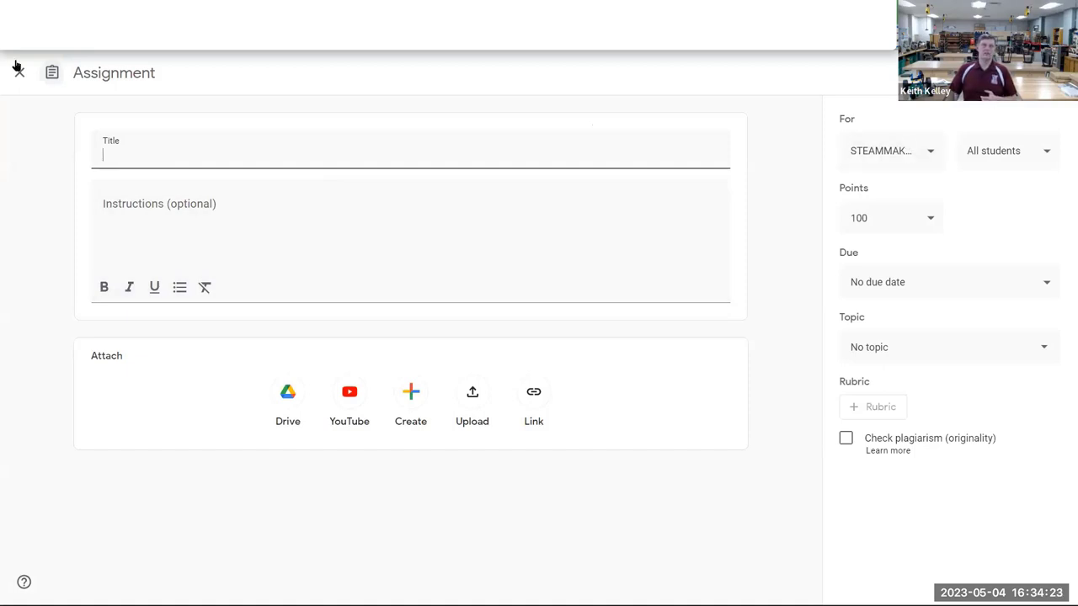
click(1053, 73)
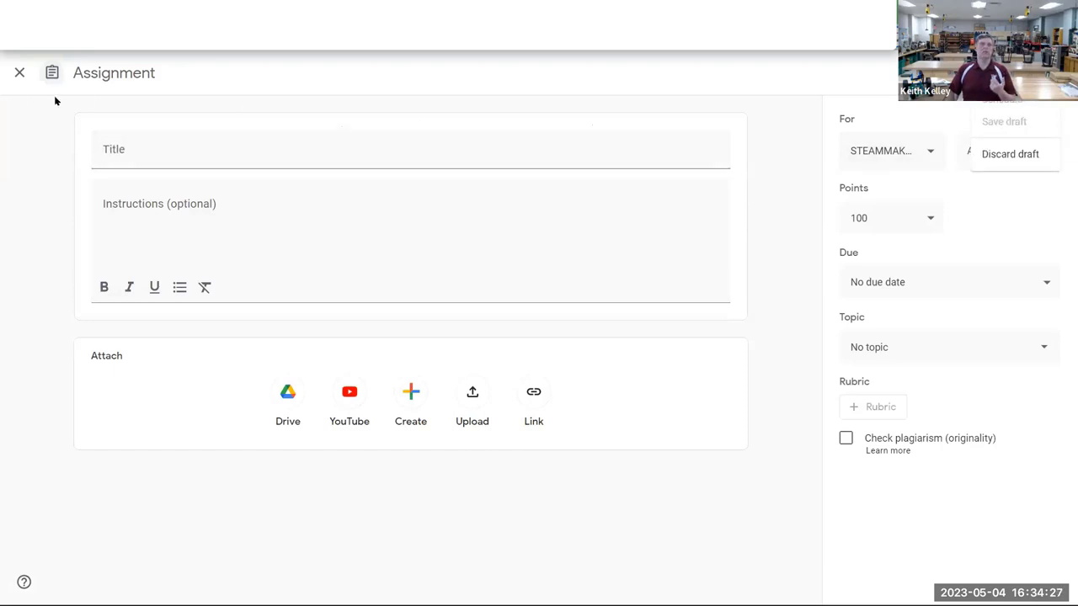
click(20, 72)
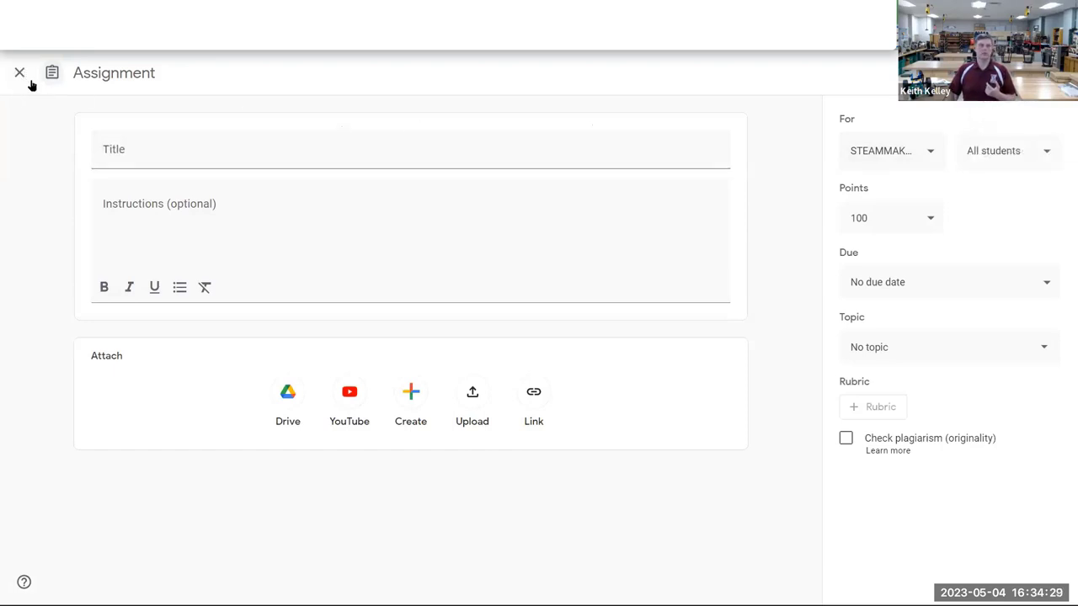
click(20, 73)
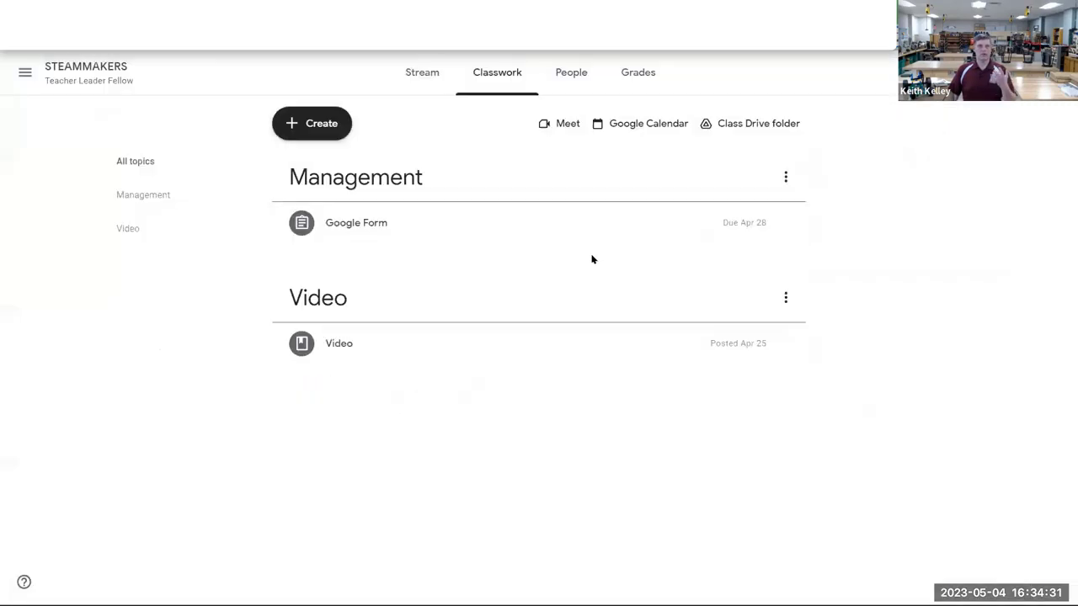
Open a new quiz assignment with its attached Blank Quiz form to view it, and close it.
click(336, 127)
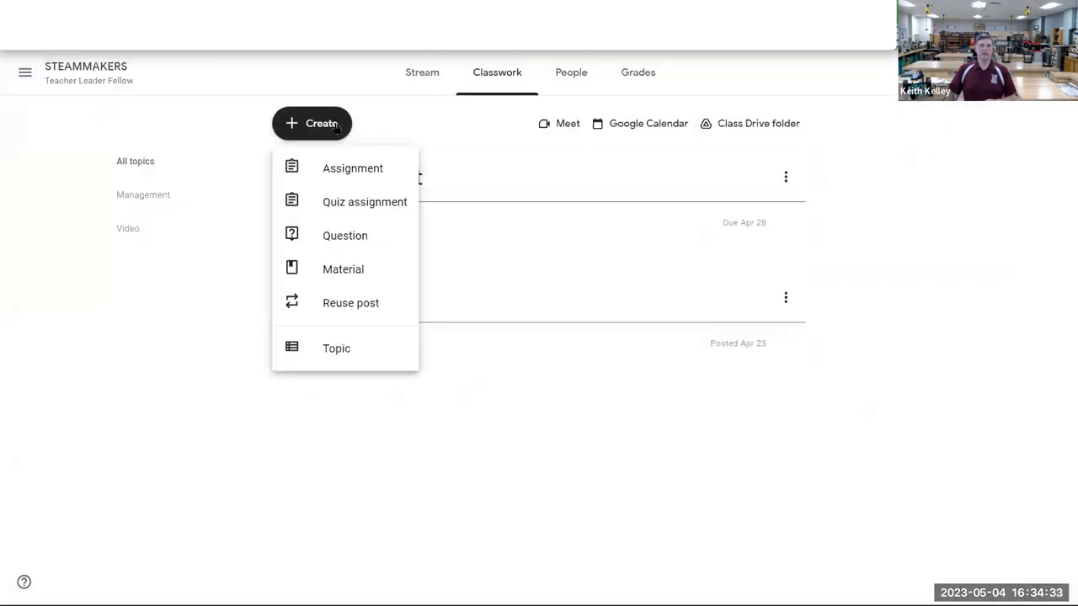
click(371, 202)
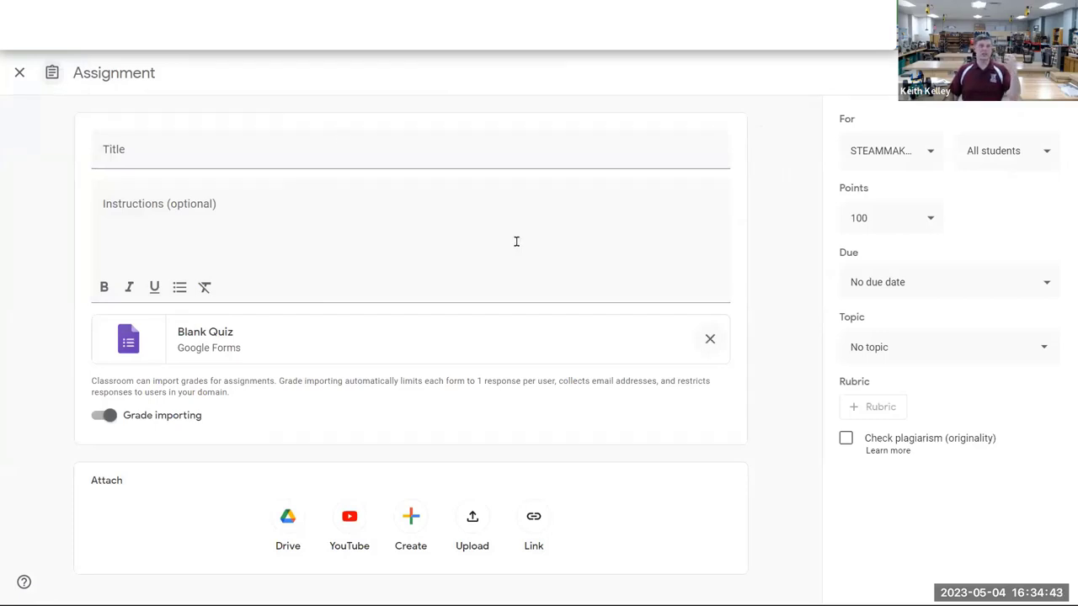
click(21, 73)
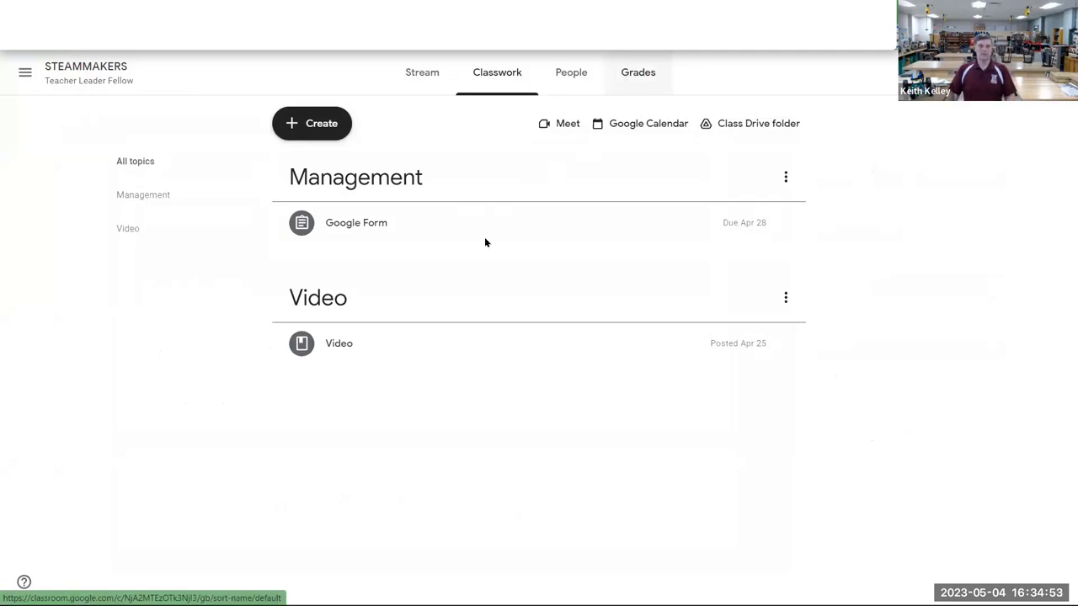
Switch to the Google Slides deck and present it from the Workflow Management slide through the class code and Classwork slides.
click(93, 13)
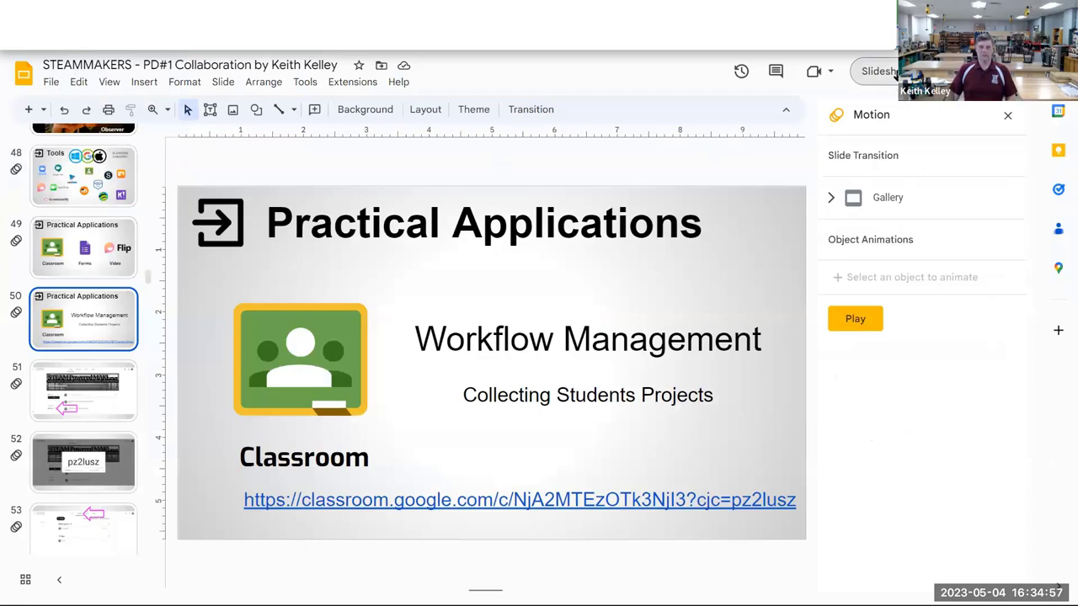
key(ctrl+Return)
key(Right)
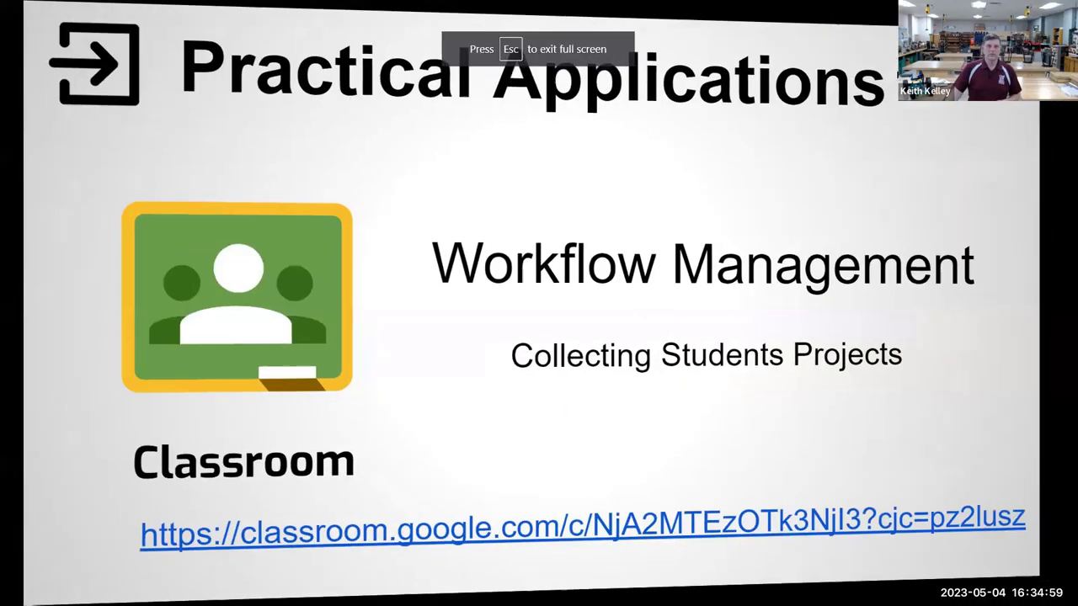
key(Right)
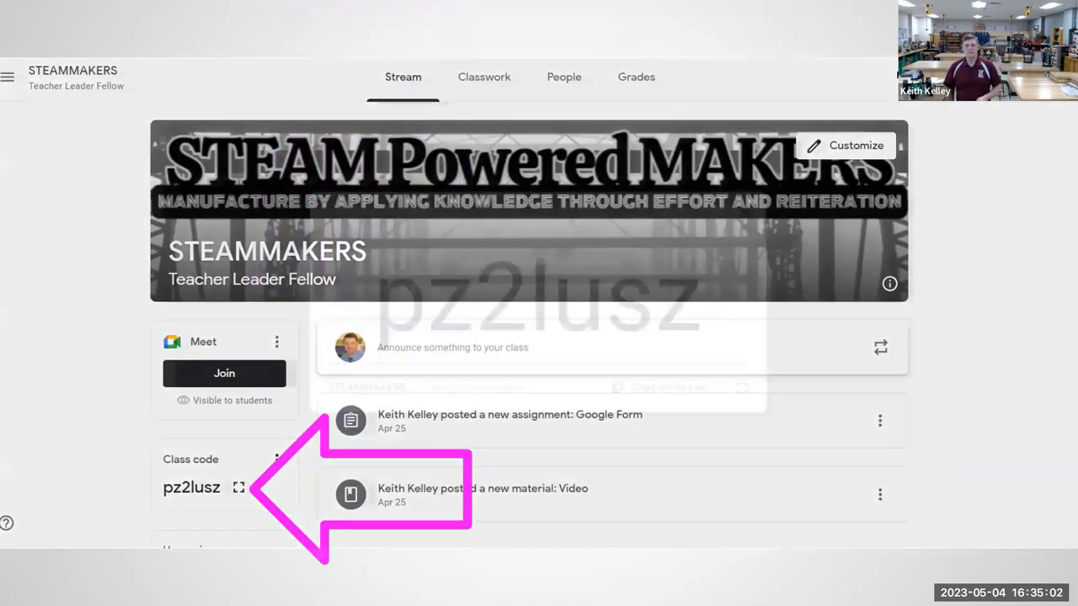
key(Right)
key(Right)
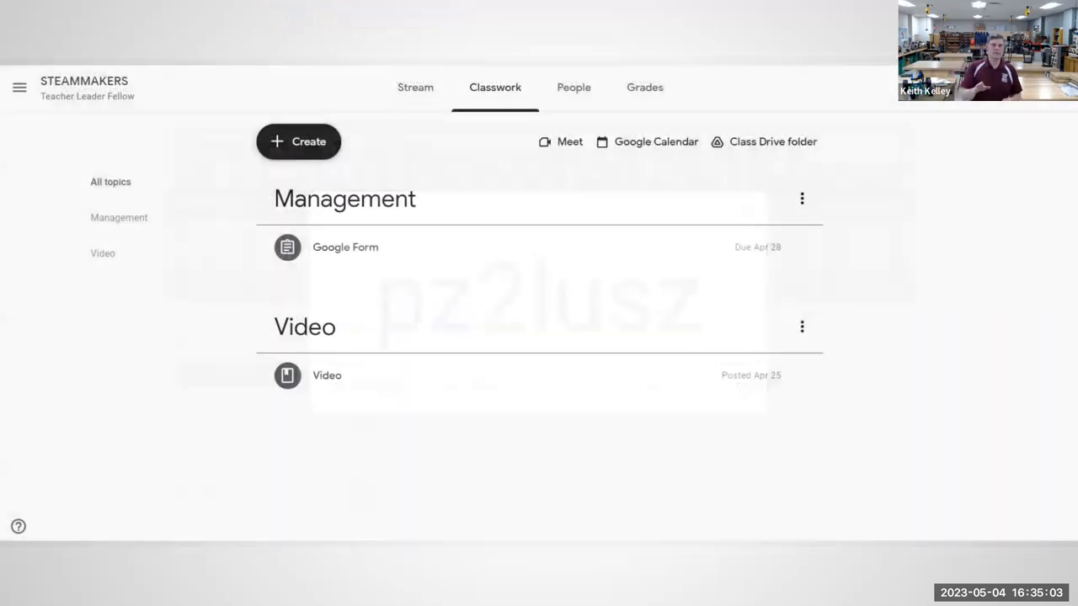
key(Right)
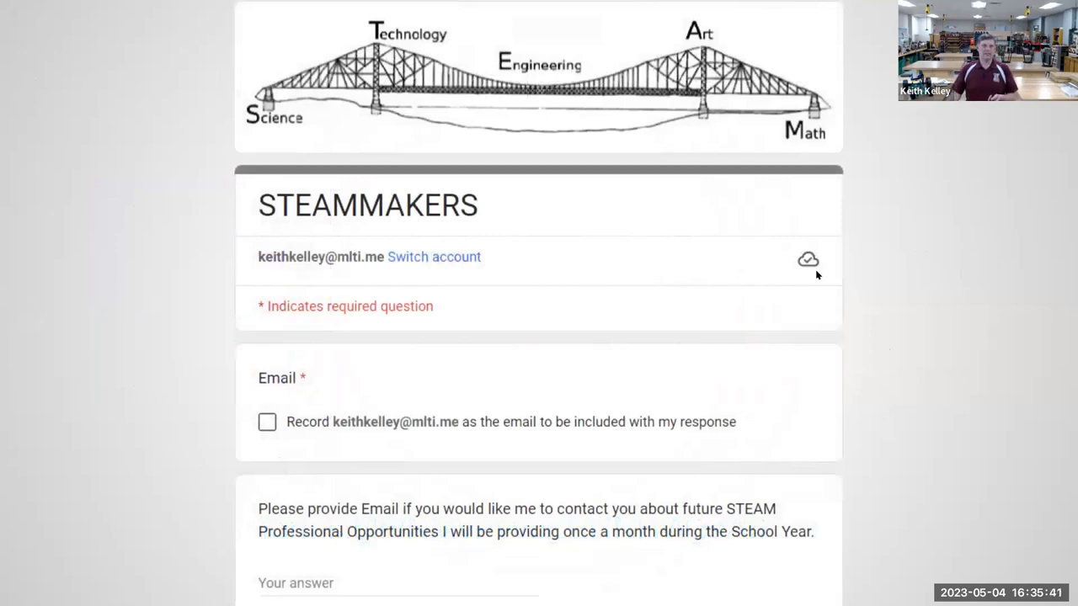
Examine the STEAMMAKERS form slides, covering the questions from the email field through the presentation pace and feedback.
scroll(761, 315, down, 10)
scroll(738, 342, down, 5)
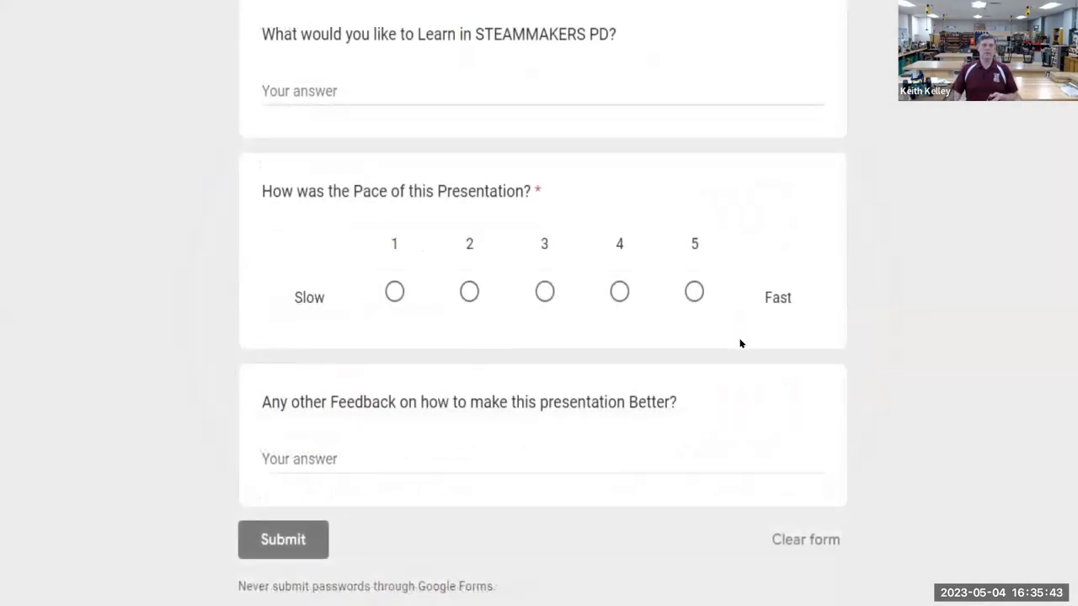
scroll(740, 343, up, 5)
scroll(741, 342, up, 10)
key(alt+Tab)
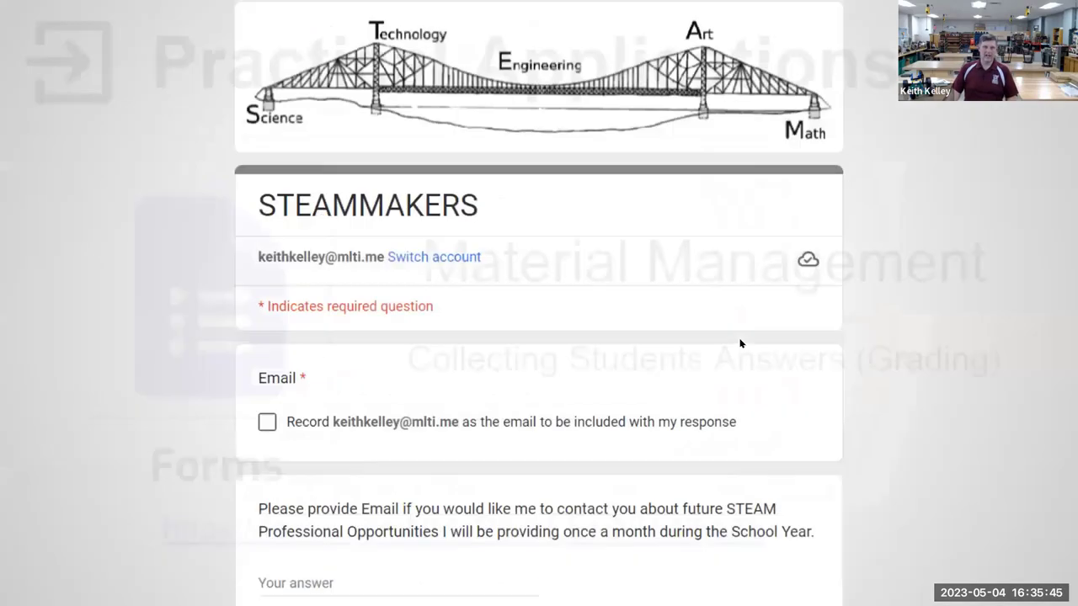
click(762, 528)
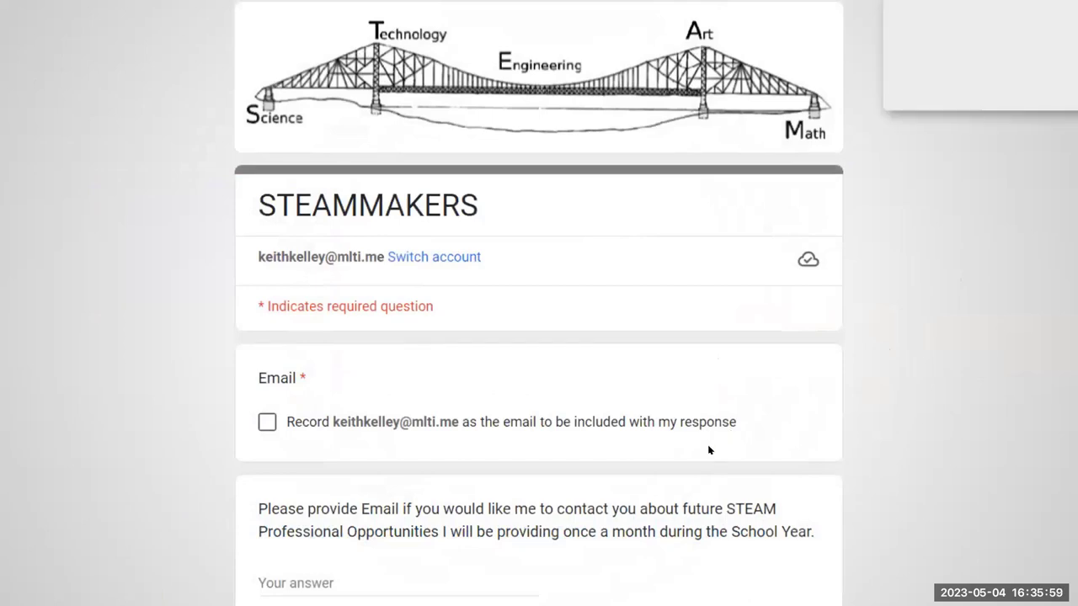
scroll(638, 421, down, 8)
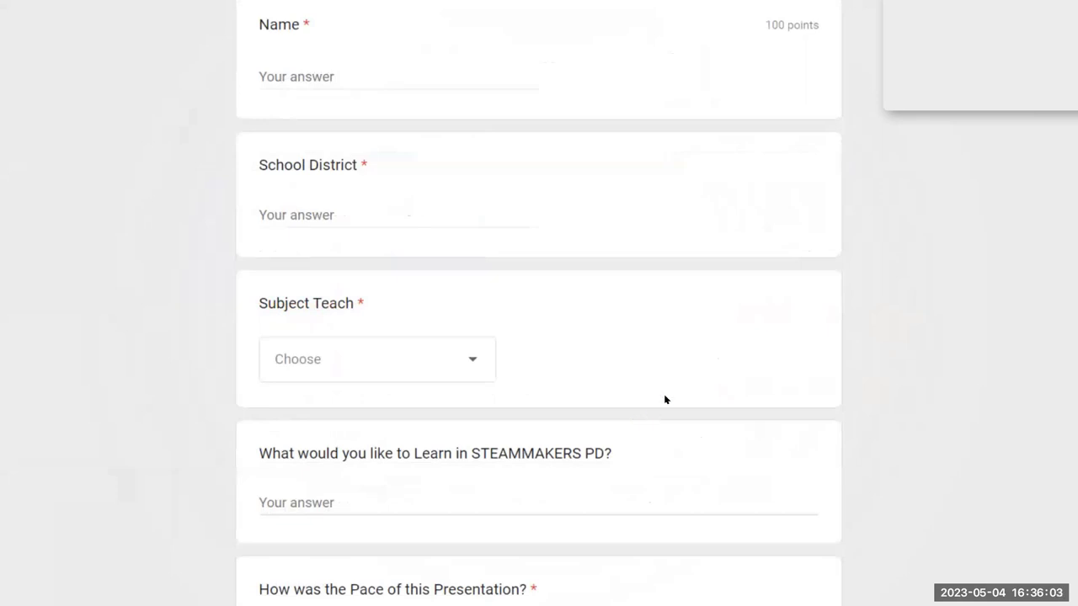
scroll(665, 400, down, 5)
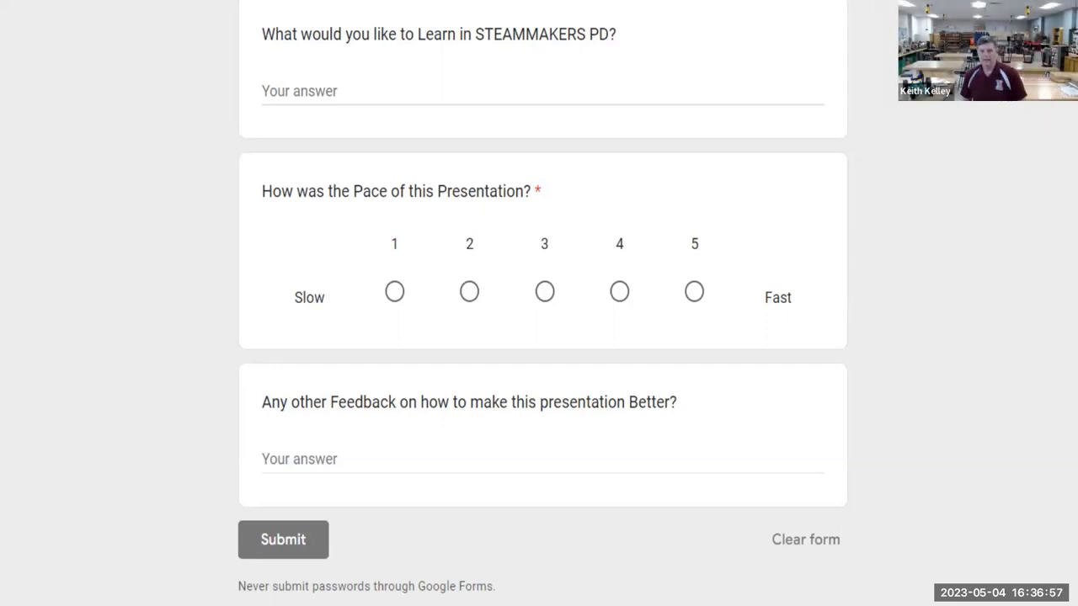
scroll(718, 315, up, 15)
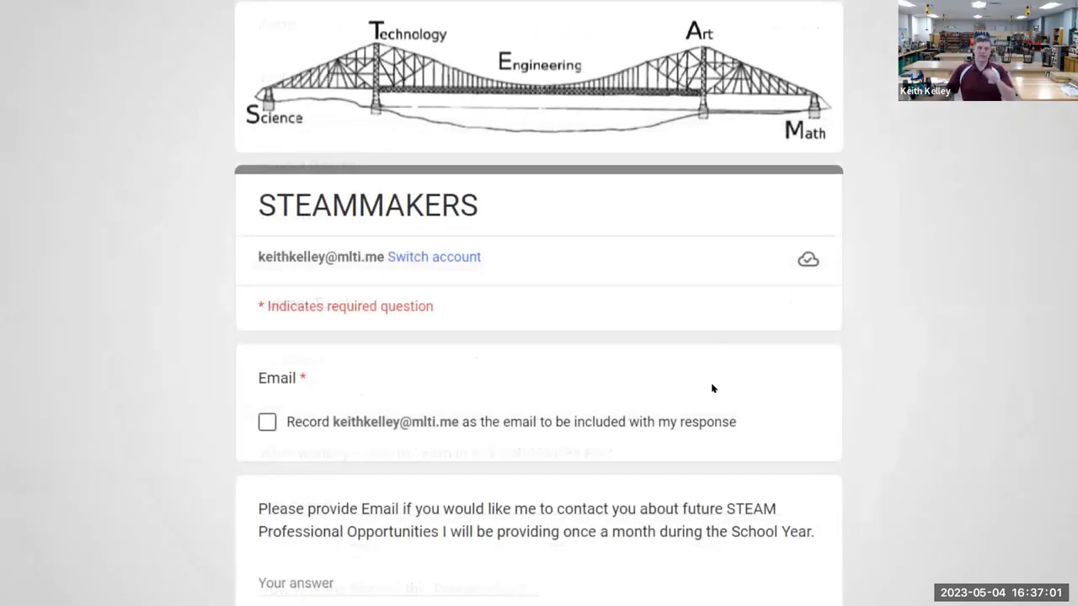
scroll(713, 383, down, 8)
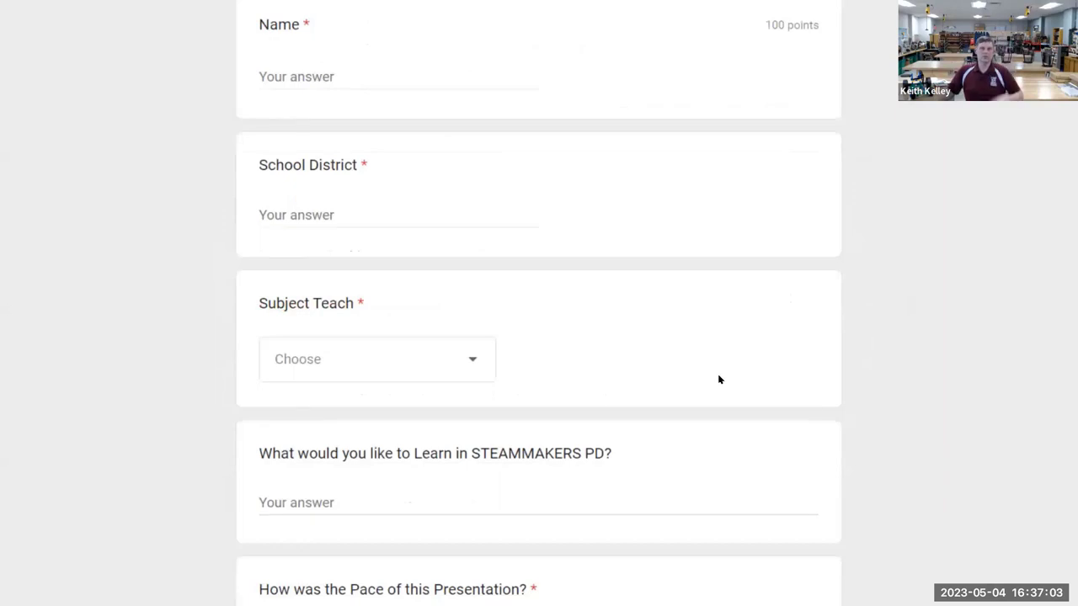
scroll(717, 377, down, 5)
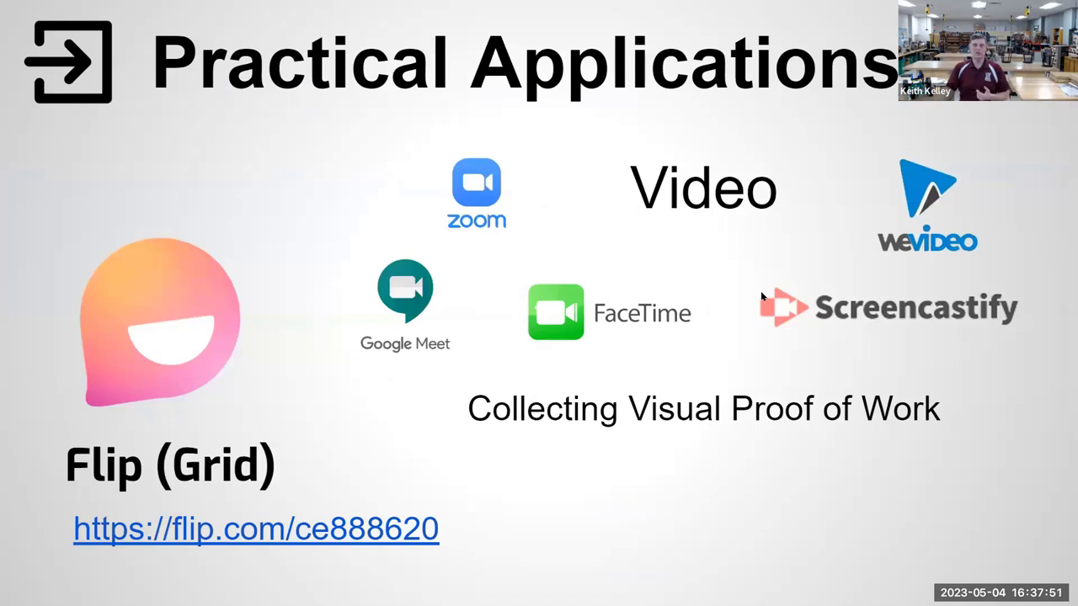
Advance the slideshow from the Flip (Grid) slide through the Flip group join page with its sign-in options.
key(Right)
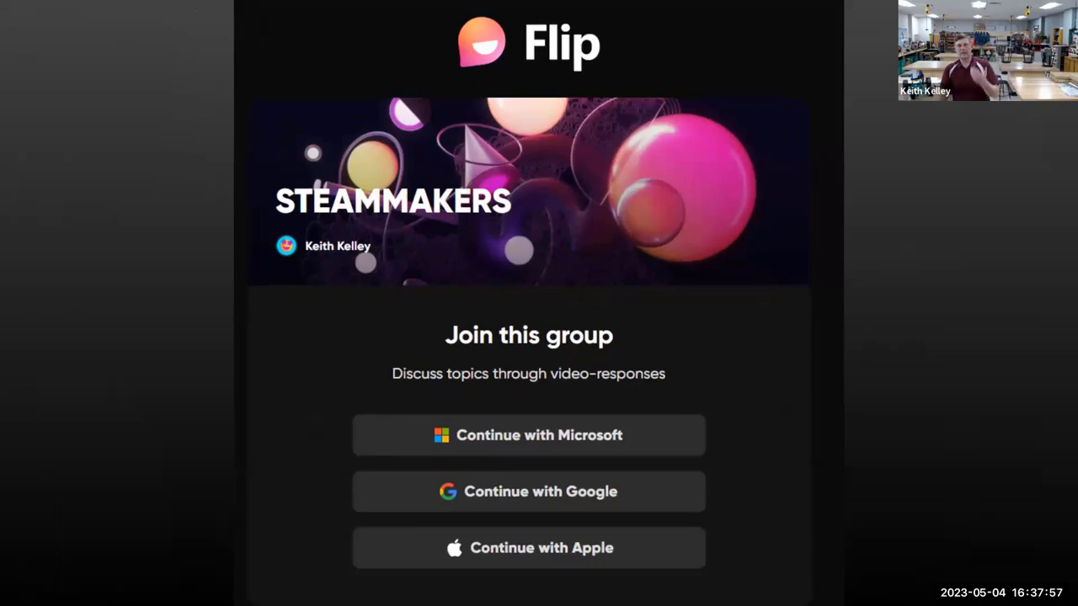
click(760, 333)
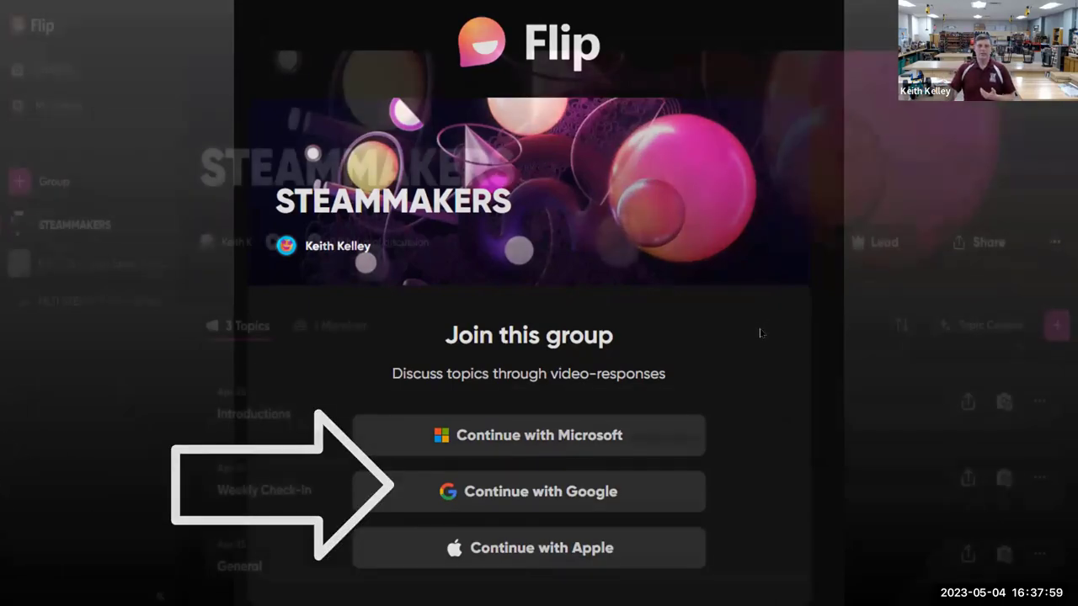